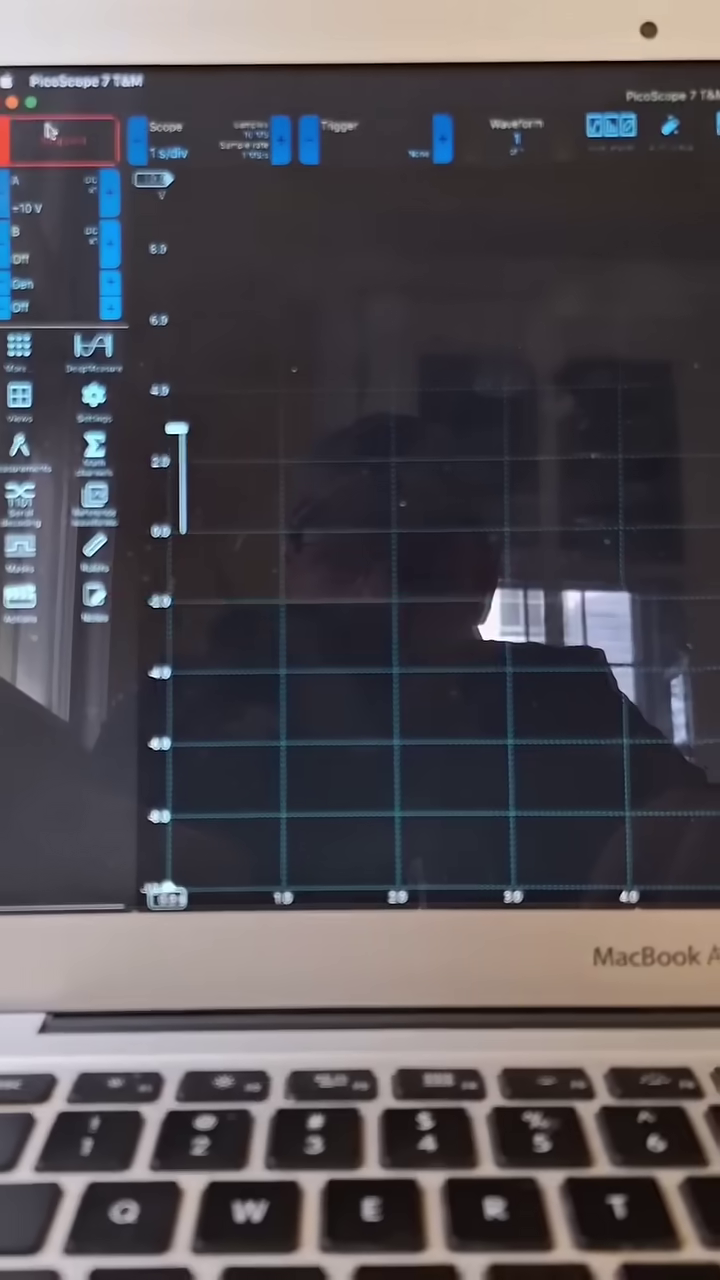
# Start capturing channel A and bring up the serial decoder protocol list.
pyautogui.click(25, 112)
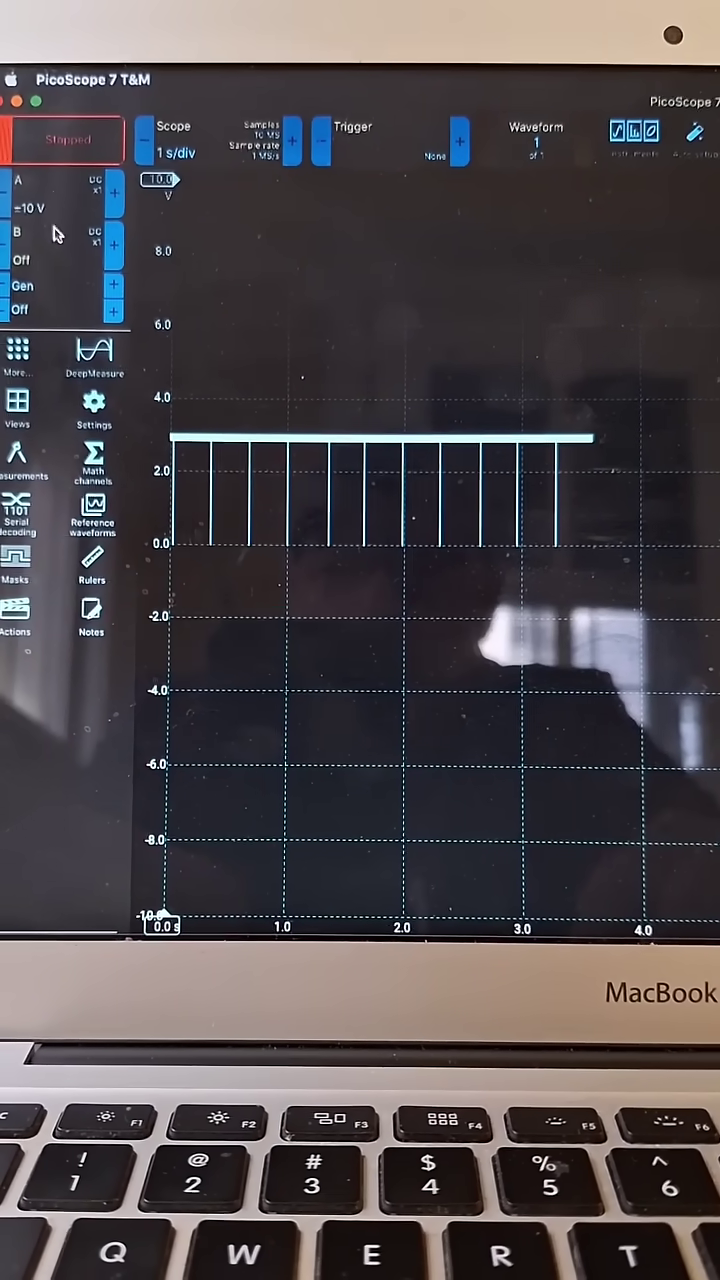
pyautogui.click(27, 510)
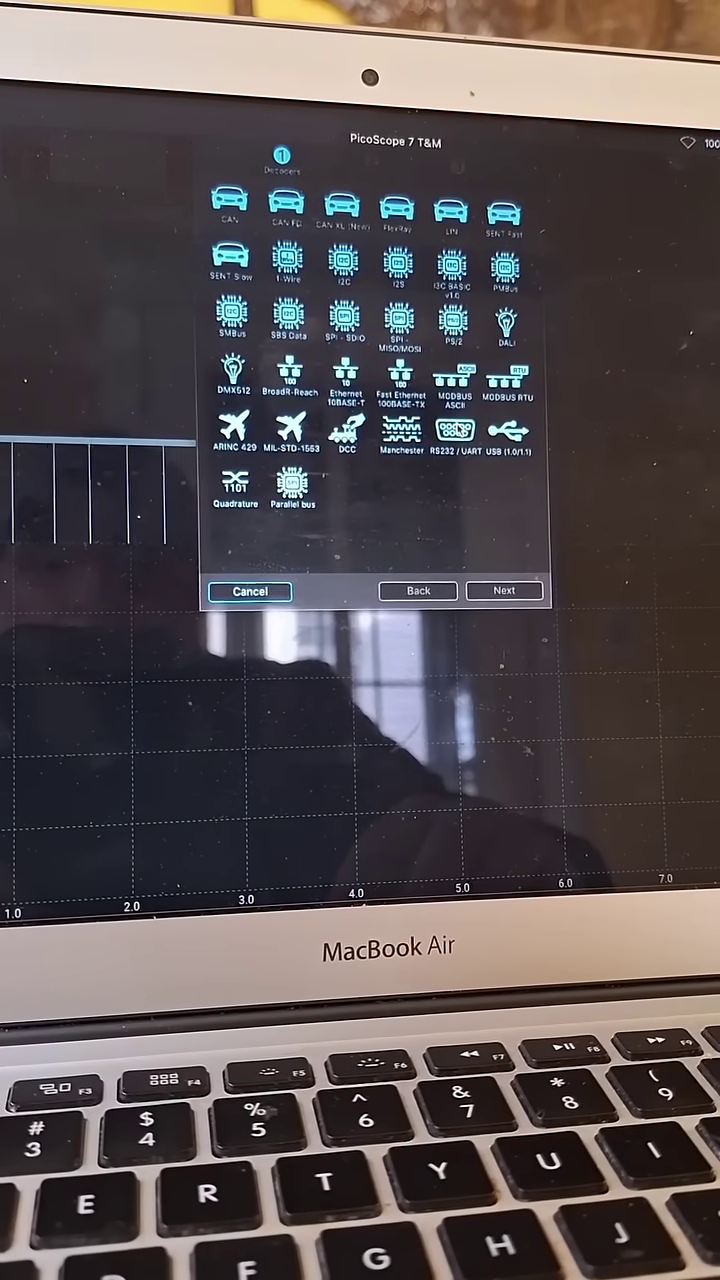
# Add an RS232/UART decoder at 115 kBd with ASCII/Hex display formats.
pyautogui.click(455, 435)
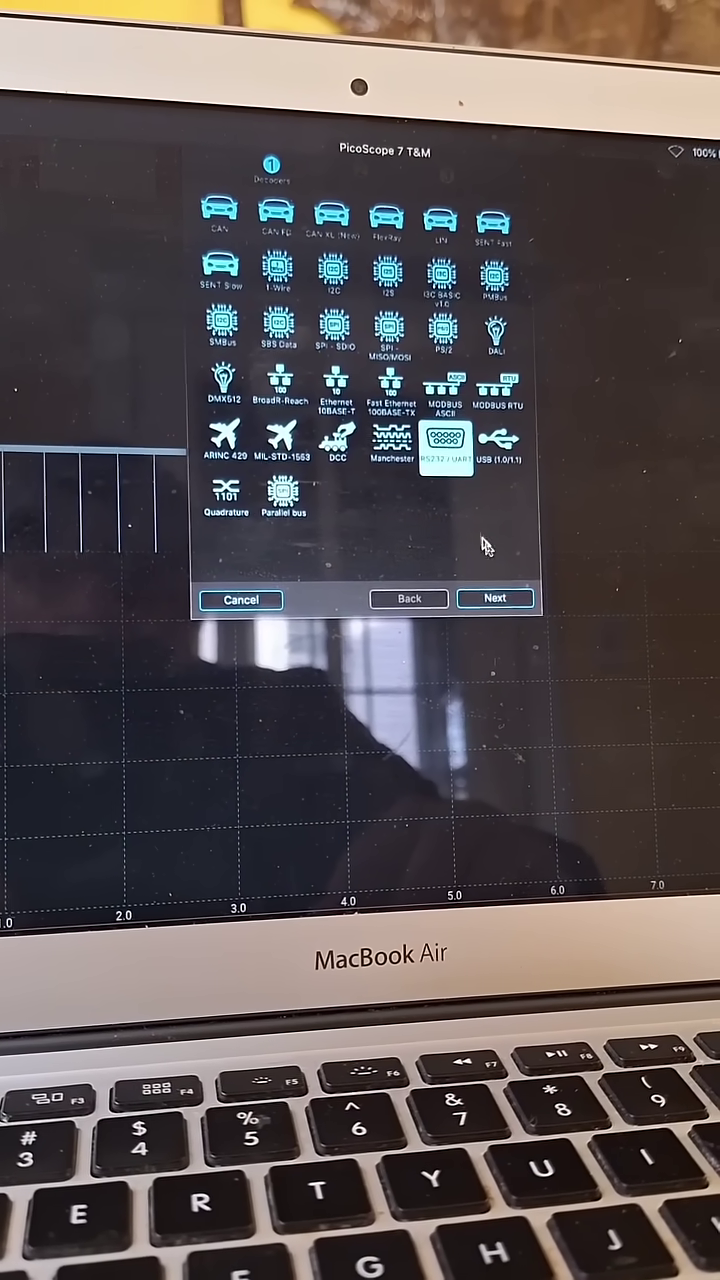
pyautogui.click(495, 598)
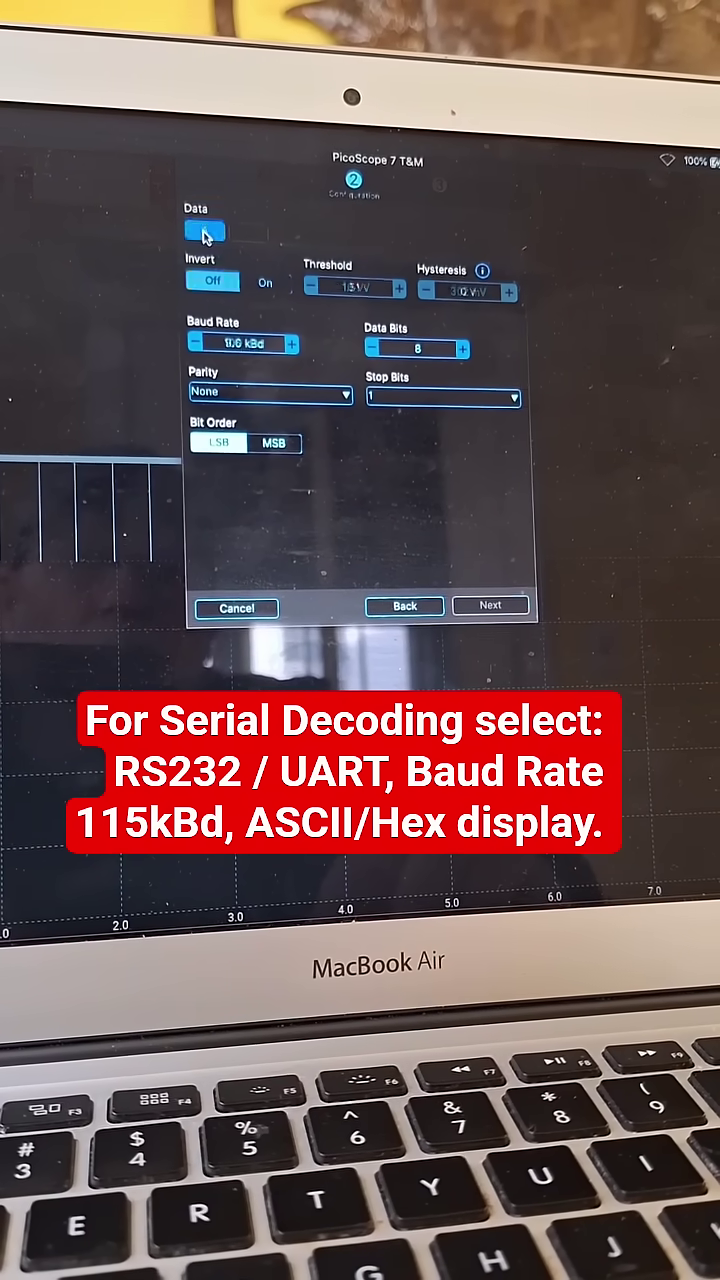
pyautogui.click(295, 349)
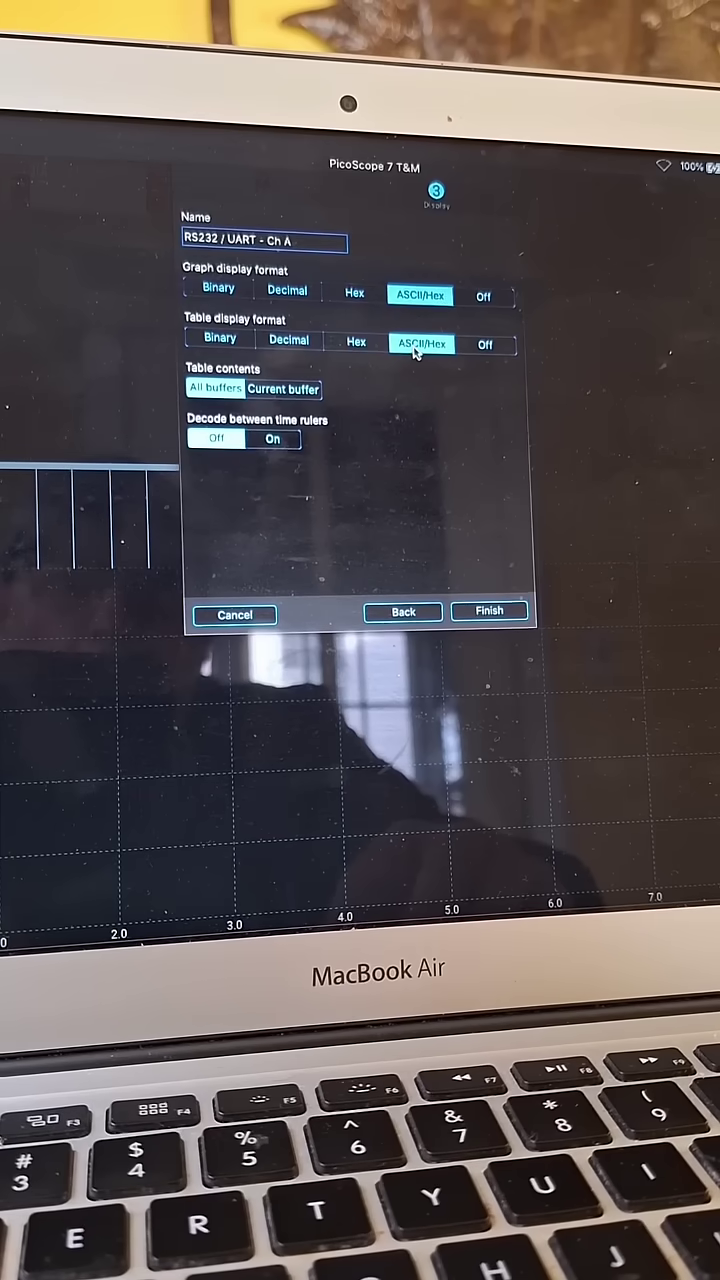
pyautogui.click(488, 614)
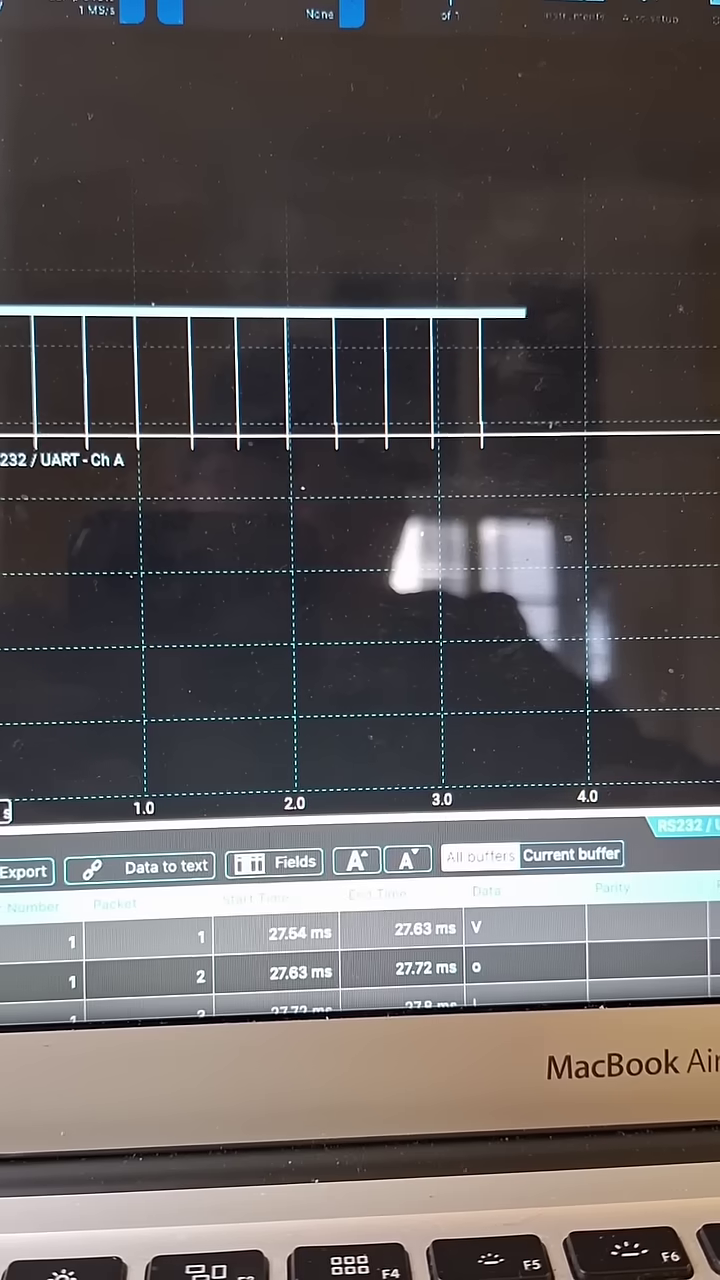
# Drag the serial decoding table off the bottom dock into a separate window.
pyautogui.moveTo(680, 826); pyautogui.dragTo(698, 172)
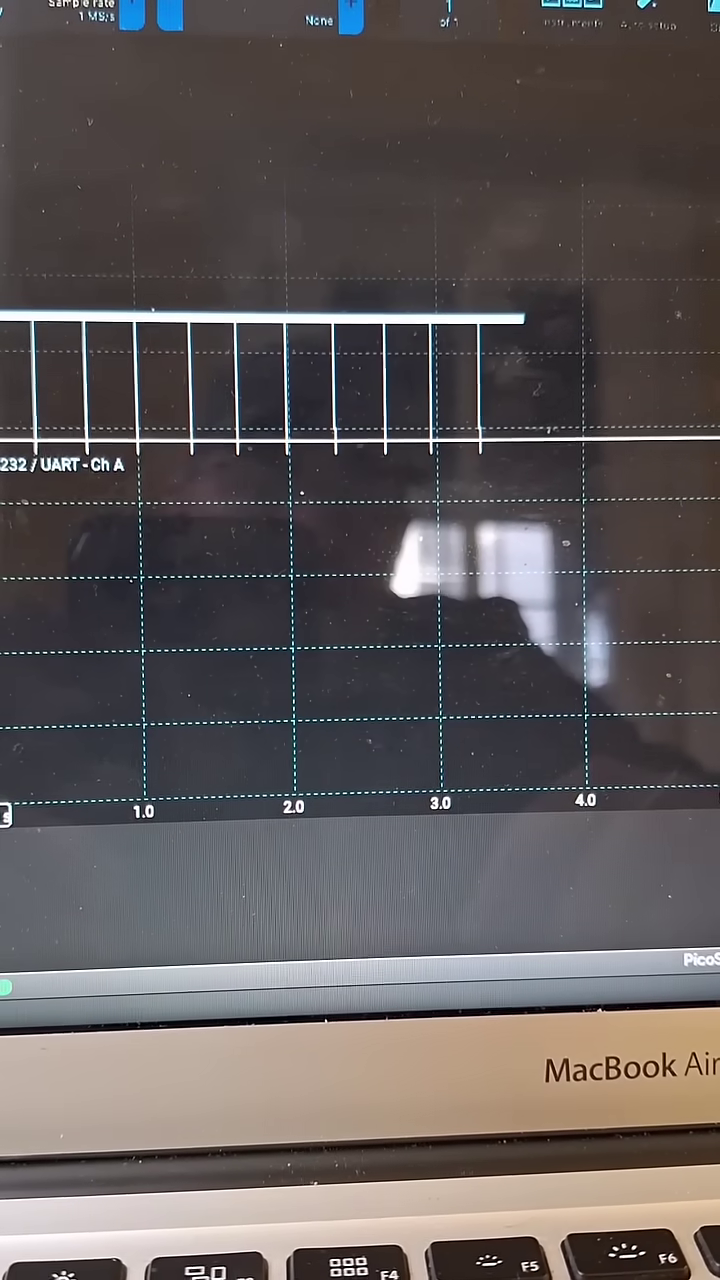